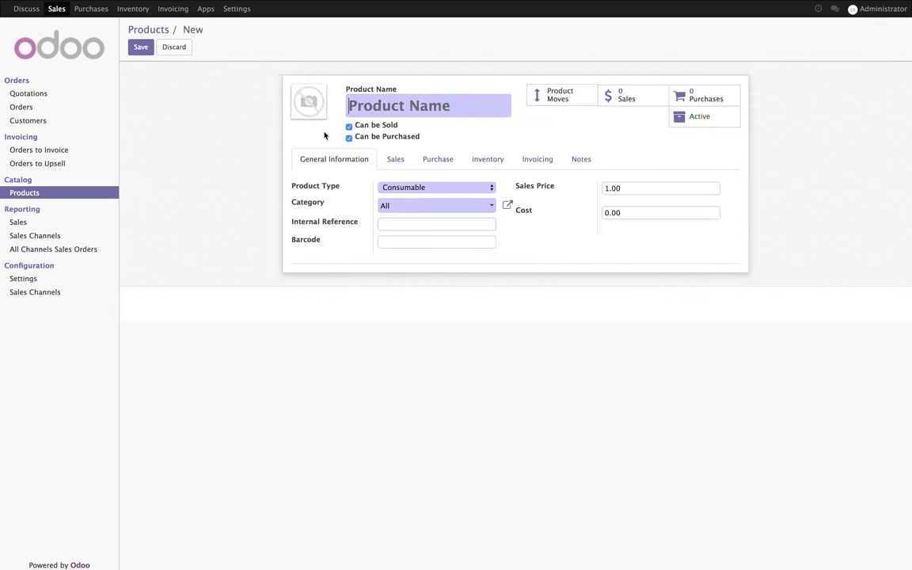
# Step: Name the new product Desktop and upload the yellow octicons device-desktop PNG from Downloads as its image
pyautogui.write('Desktop')
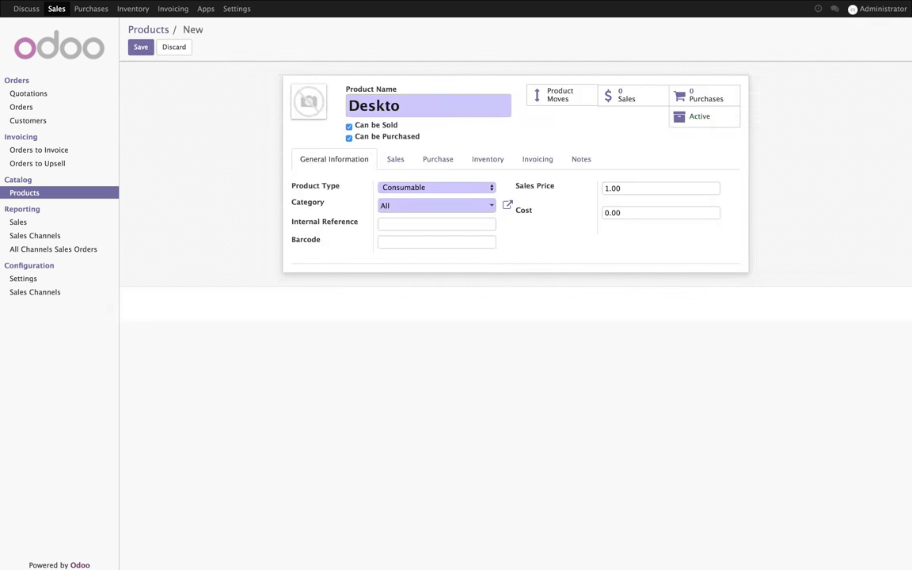
pyautogui.click(299, 91)
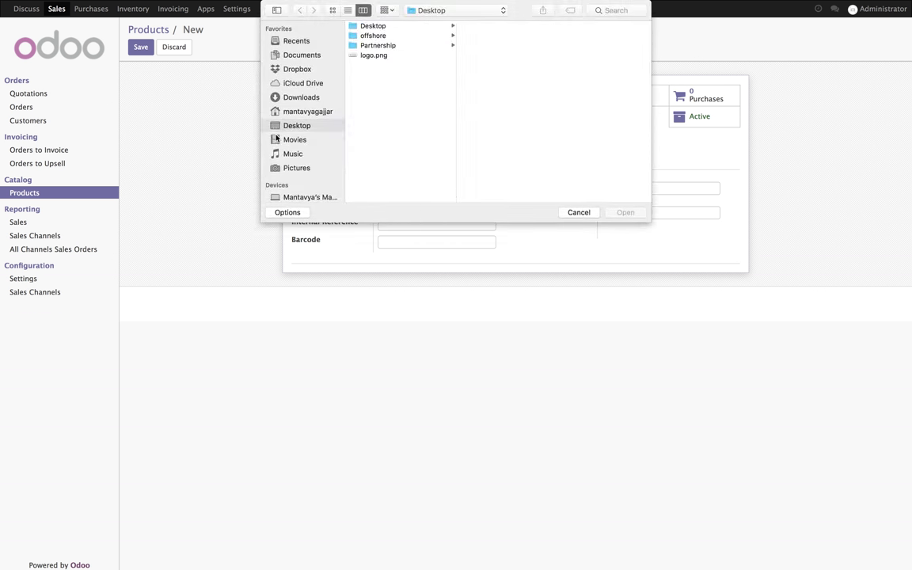
pyautogui.click(300, 97)
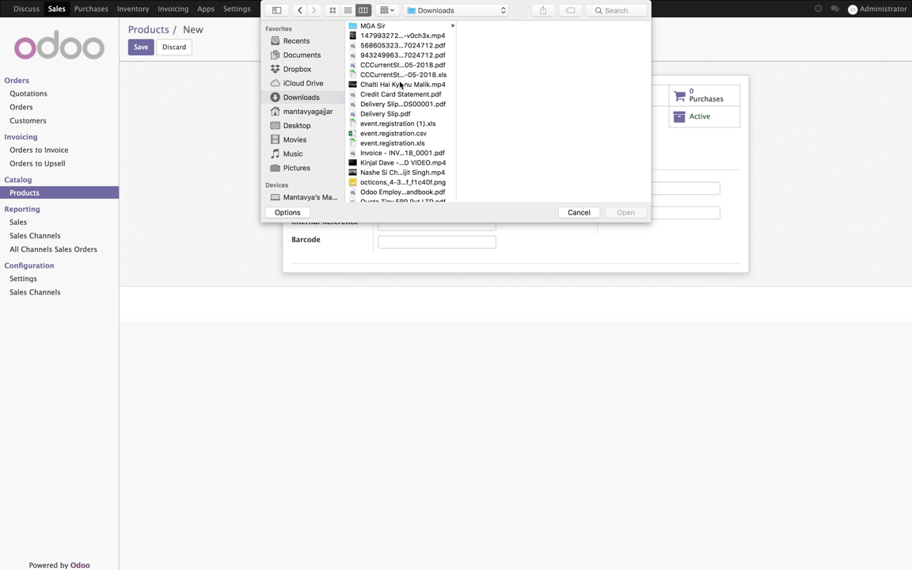
pyautogui.click(396, 182)
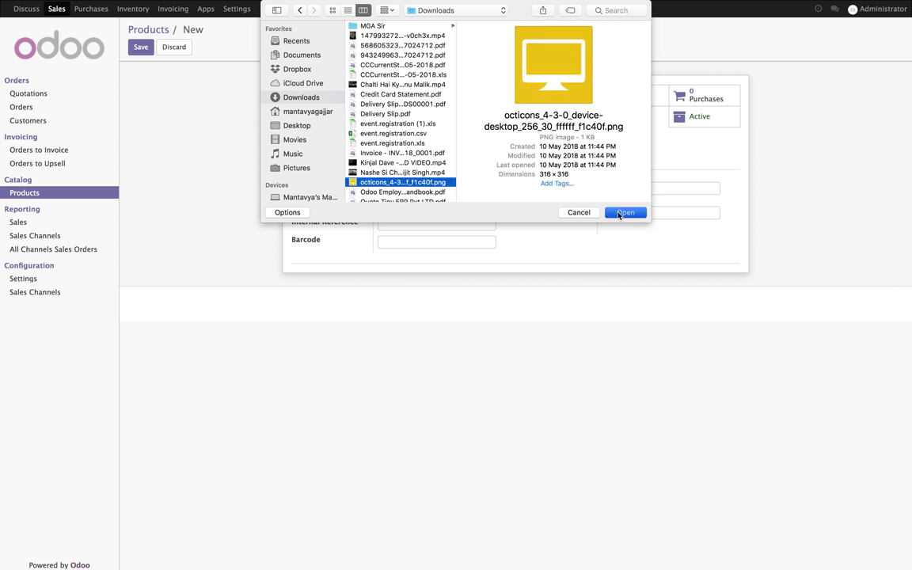
pyautogui.click(625, 212)
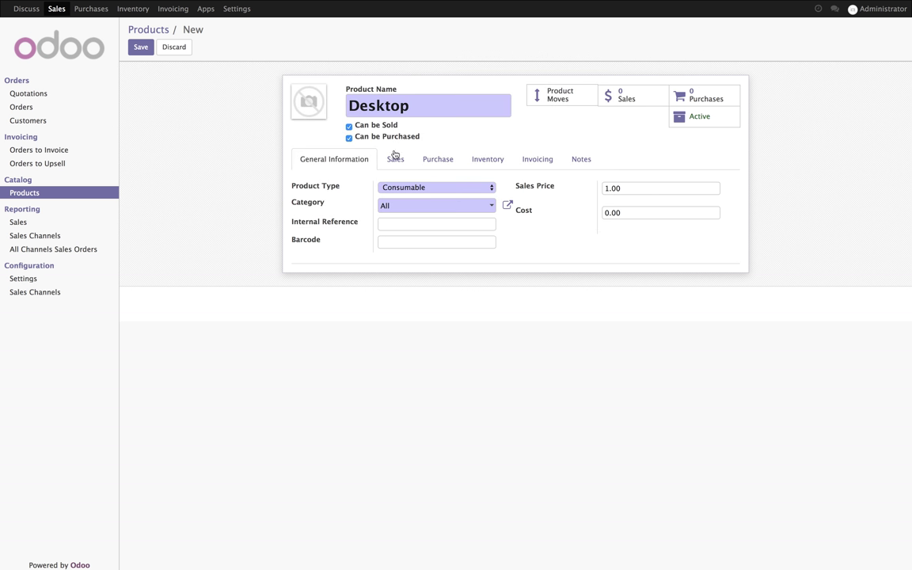
# Step: Set the product type to Stockable Product, with a sales price of 980 and a cost of 690
pyautogui.click(412, 188)
pyautogui.click(418, 207)
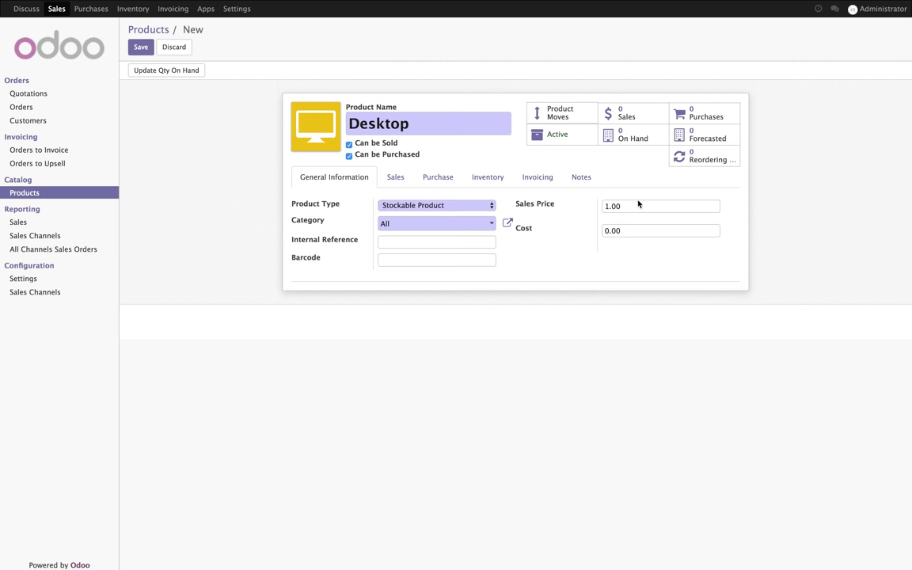
pyautogui.moveTo(639, 204); pyautogui.dragTo(484, 198)
pyautogui.write('980')
pyautogui.moveTo(626, 232); pyautogui.dragTo(534, 230)
pyautogui.click(640, 336)
# Step: Add Default Supplier as the product's vendor with a minimal quantity of 1 and a price of 690
pyautogui.click(396, 179)
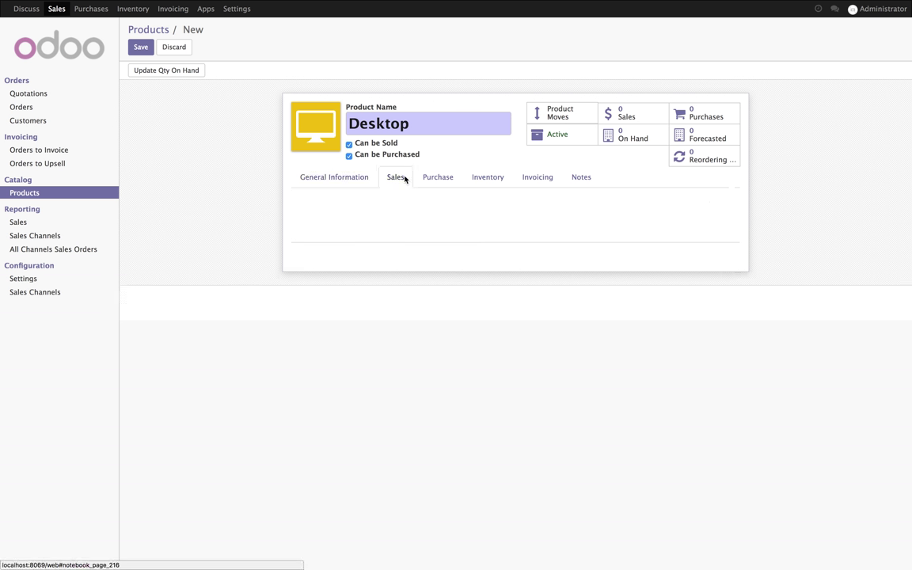
pyautogui.click(443, 179)
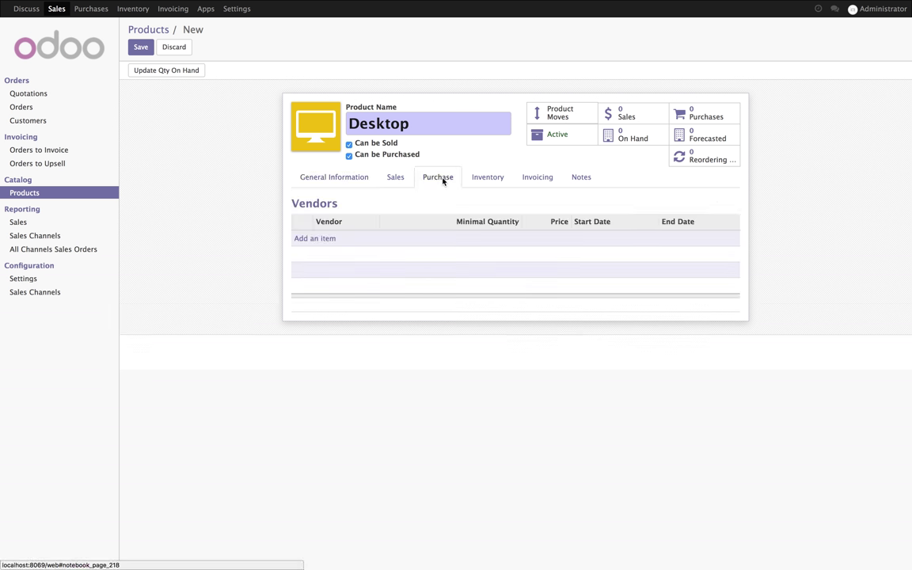
pyautogui.click(327, 239)
pyautogui.write('De')
pyautogui.press('Return')
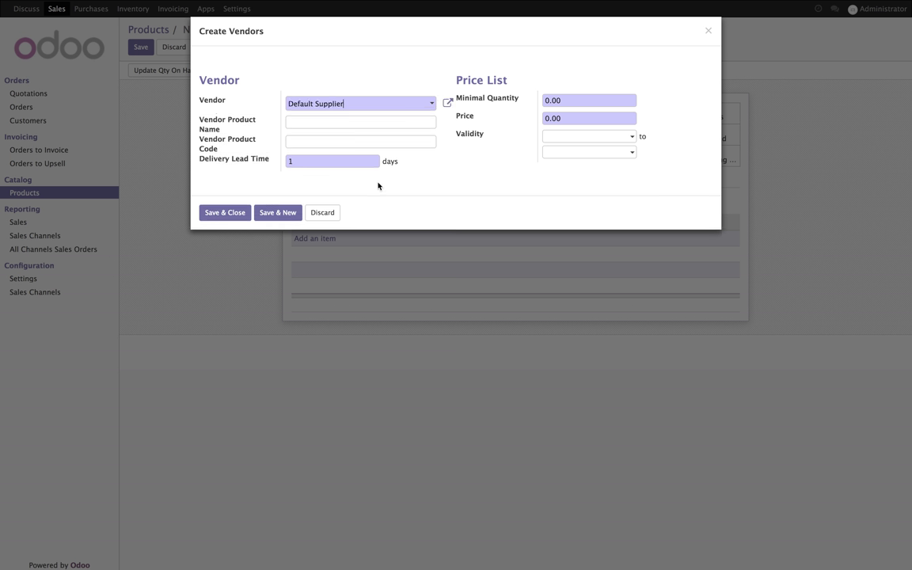
pyautogui.click(236, 161)
pyautogui.hotkey('ctrl', 'a')
pyautogui.write('1')
pyautogui.press('Tab')
pyautogui.click(242, 212)
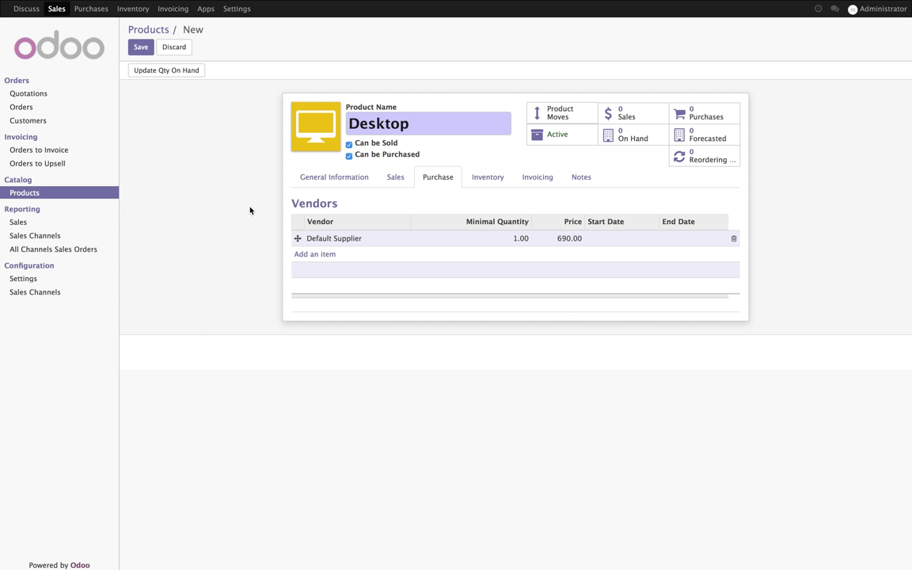
# Step: Set the product's routes to Drop Shipping and Make To Order without Buy, set customer lead time to 7 days, and save
pyautogui.click(502, 185)
pyautogui.click(432, 228)
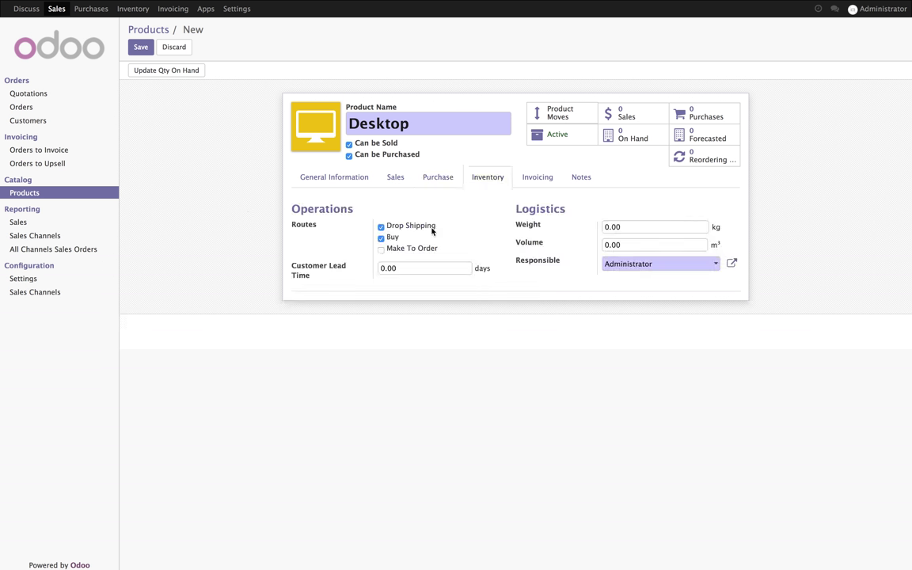
pyautogui.moveTo(373, 267); pyautogui.dragTo(411, 265)
pyautogui.write('7')
pyautogui.click(452, 308)
pyautogui.click(140, 47)
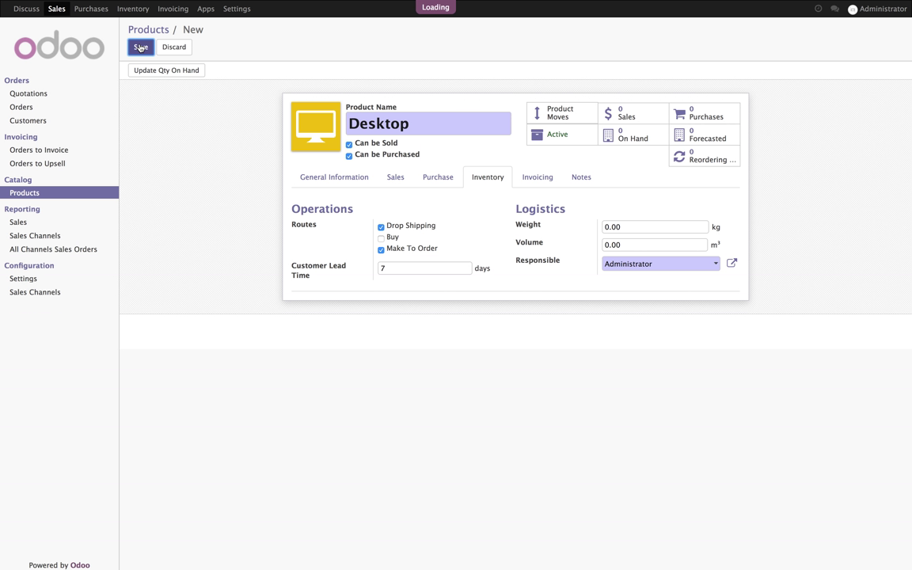
pyautogui.click(541, 187)
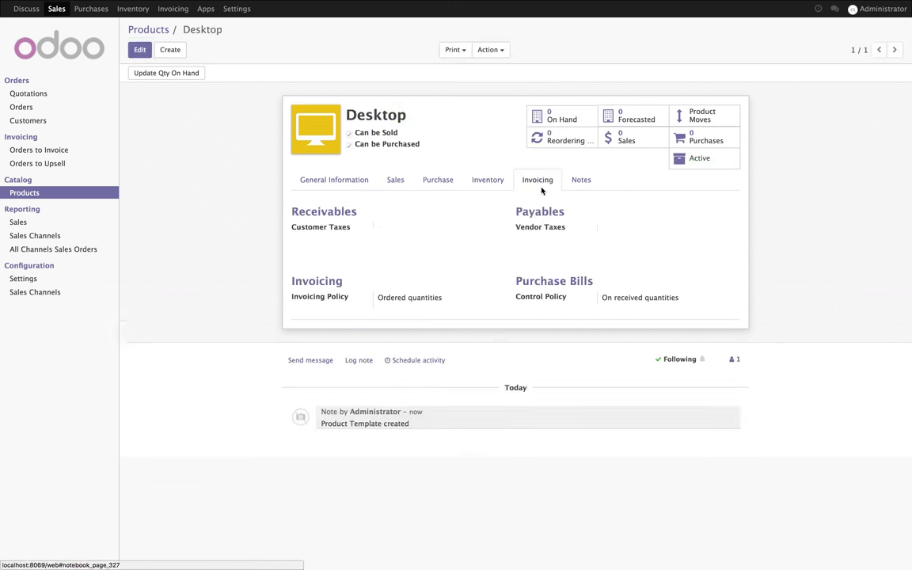
pyautogui.click(583, 180)
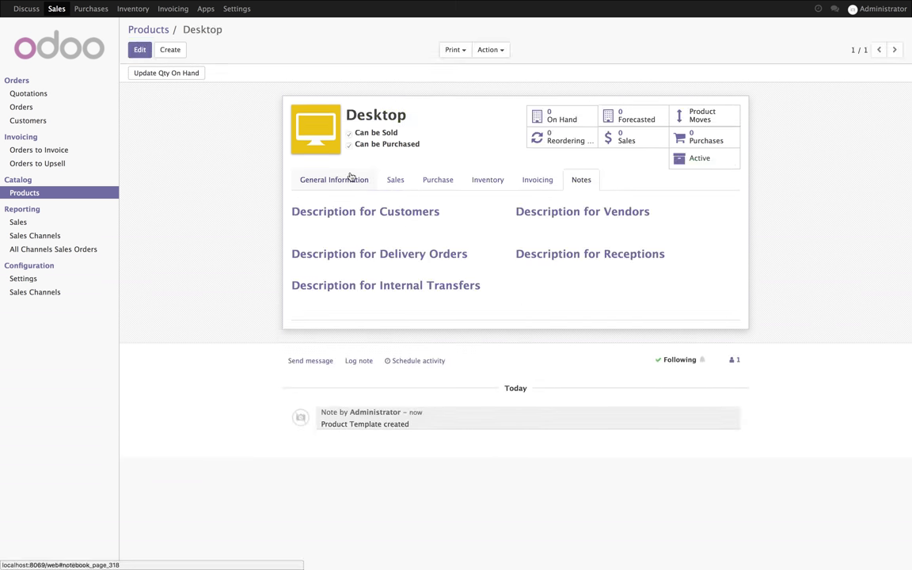
pyautogui.click(351, 177)
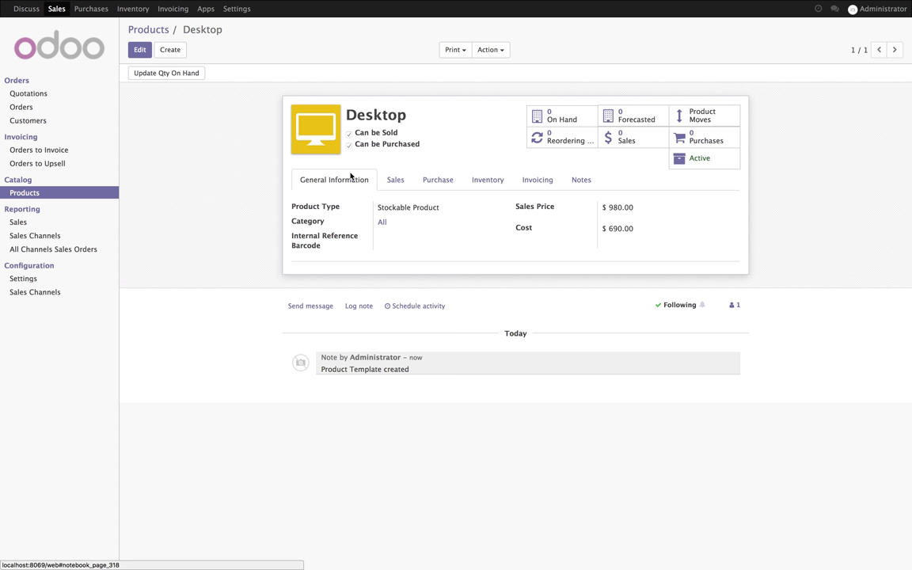
# Step: Create a new sales quotation for the customer China Export
pyautogui.click(59, 9)
pyautogui.click(882, 19)
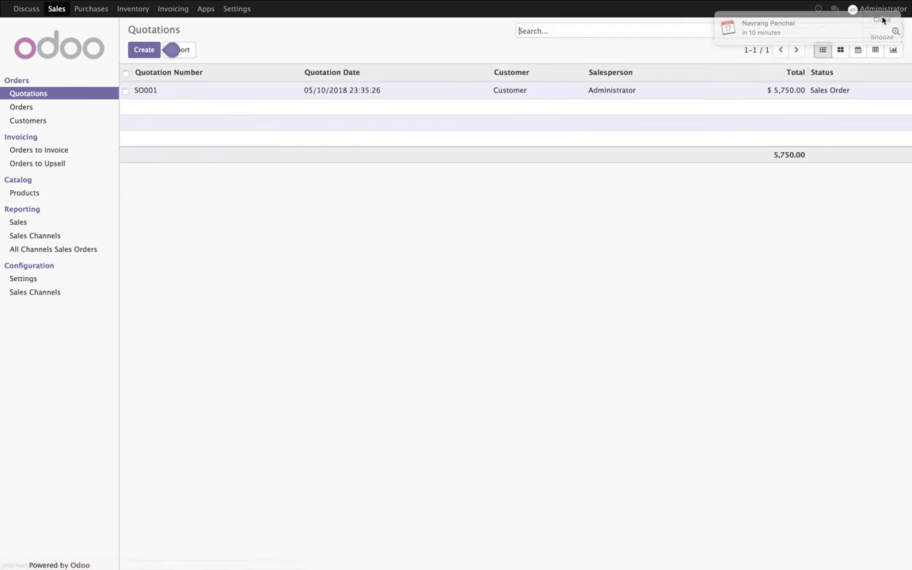
pyautogui.click(152, 51)
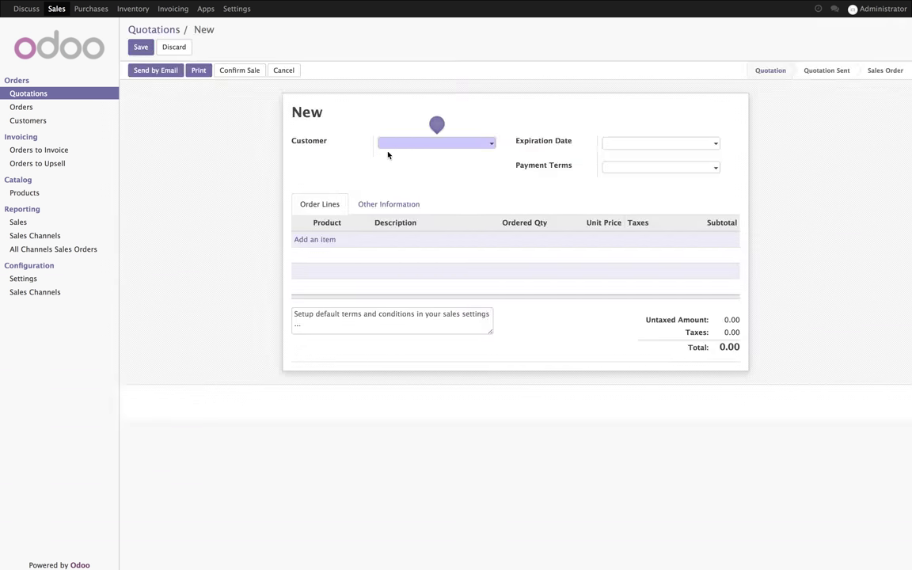
pyautogui.click(394, 146)
pyautogui.click(400, 157)
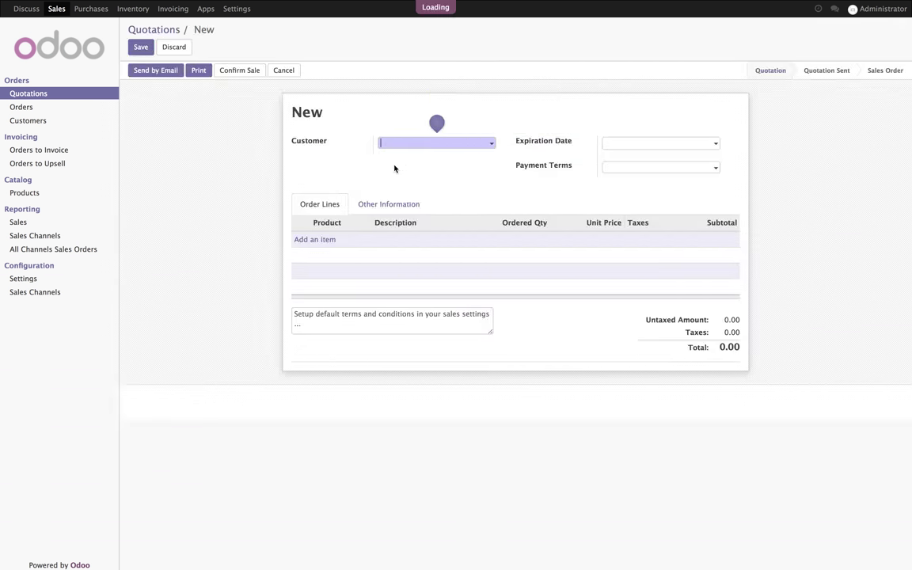
# Step: Add an order line for the Desktop product with an ordered quantity of 3
pyautogui.click(331, 240)
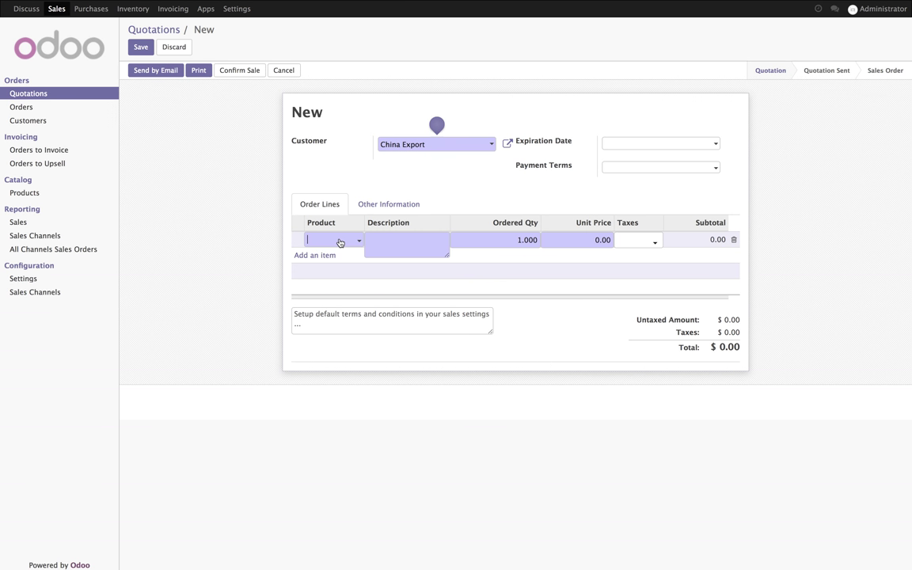
pyautogui.click(343, 256)
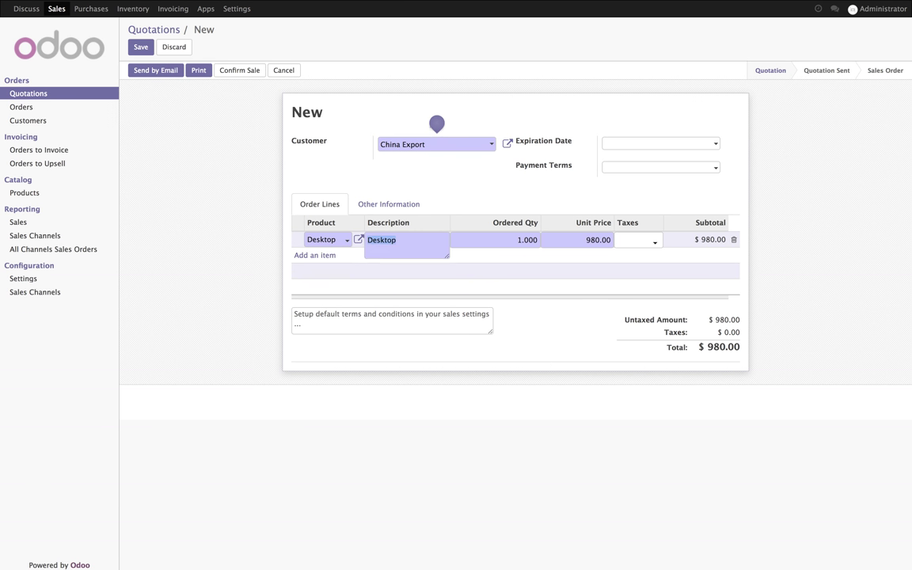
pyautogui.write('3')
pyautogui.press('Tab')
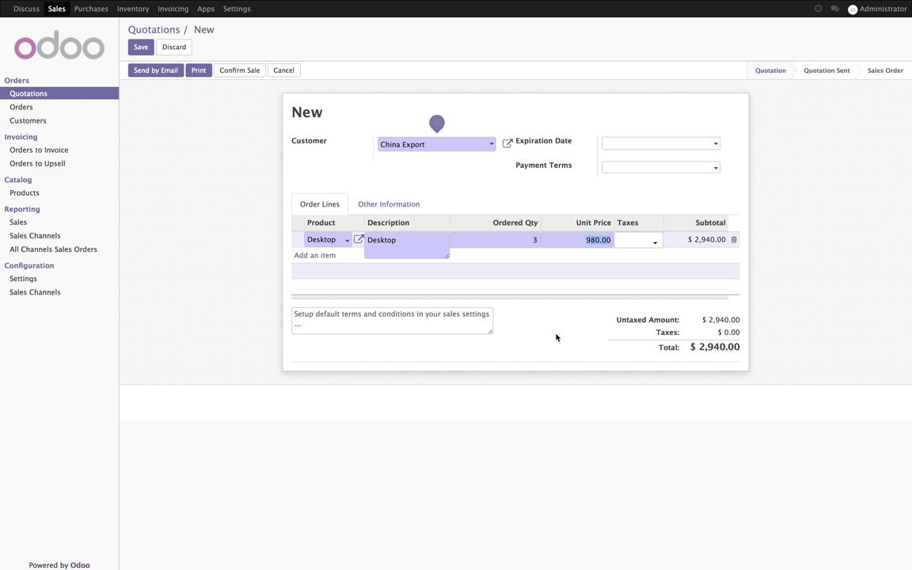
pyautogui.click(556, 337)
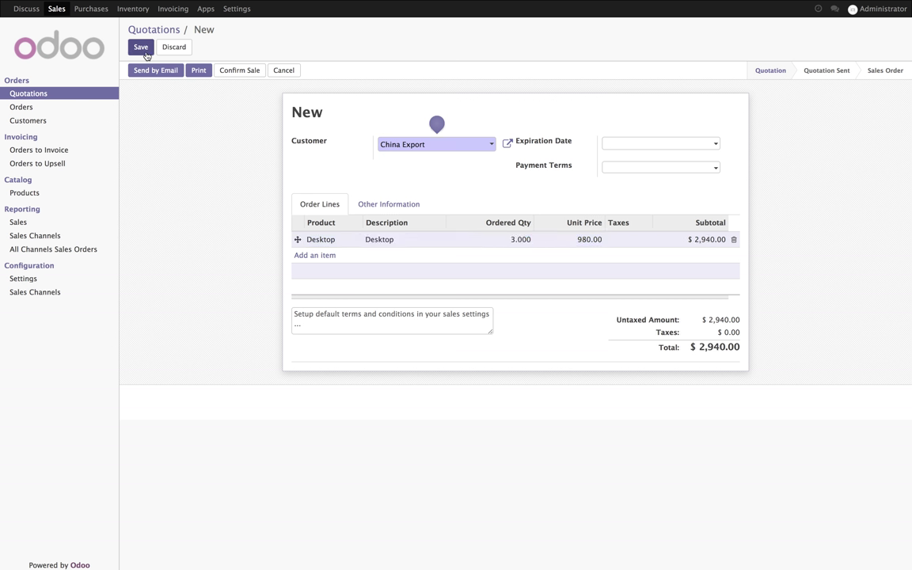
# Step: Open the Desktop product from the order line and set its customer and vendor taxes to Tax 15.00%
pyautogui.click(346, 246)
pyautogui.click(357, 240)
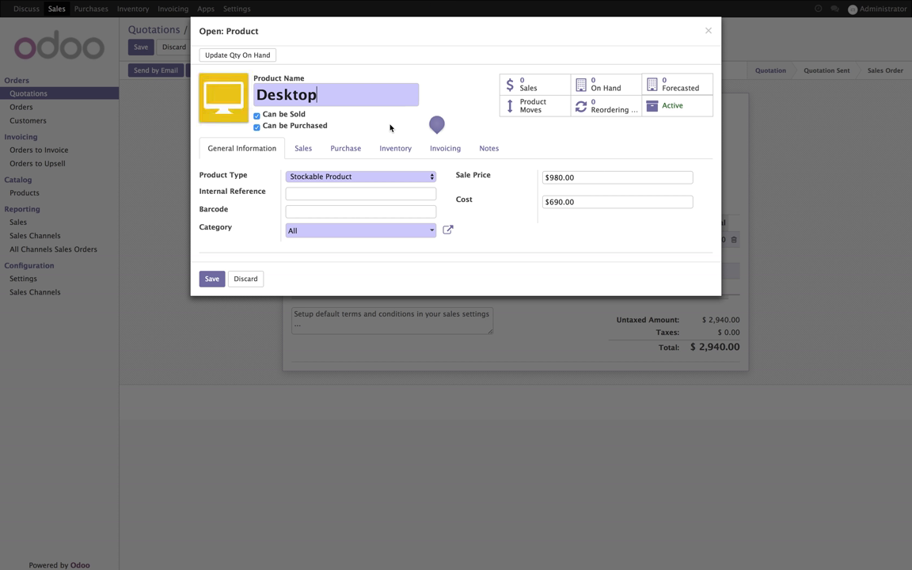
pyautogui.click(403, 150)
pyautogui.click(439, 153)
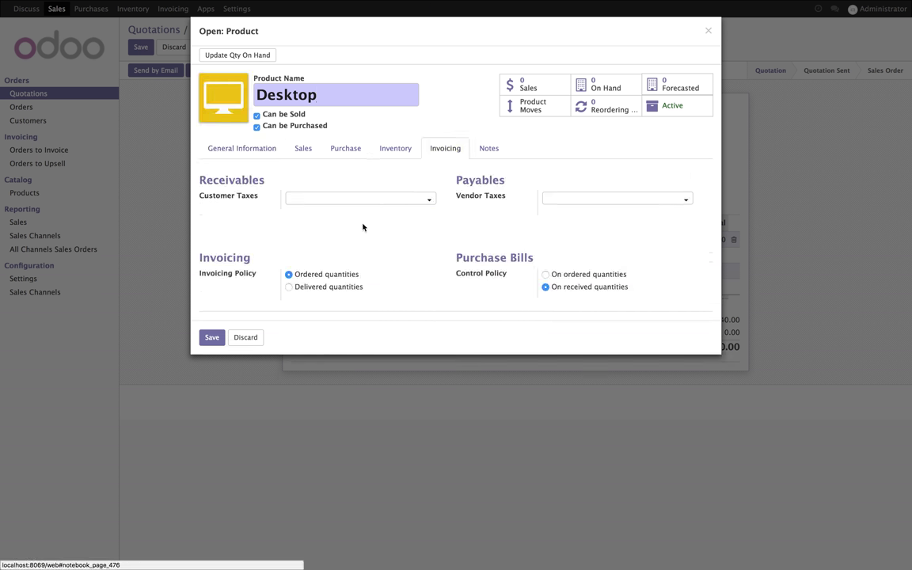
pyautogui.click(371, 204)
pyautogui.click(369, 212)
pyautogui.click(546, 203)
pyautogui.click(555, 212)
pyautogui.click(214, 339)
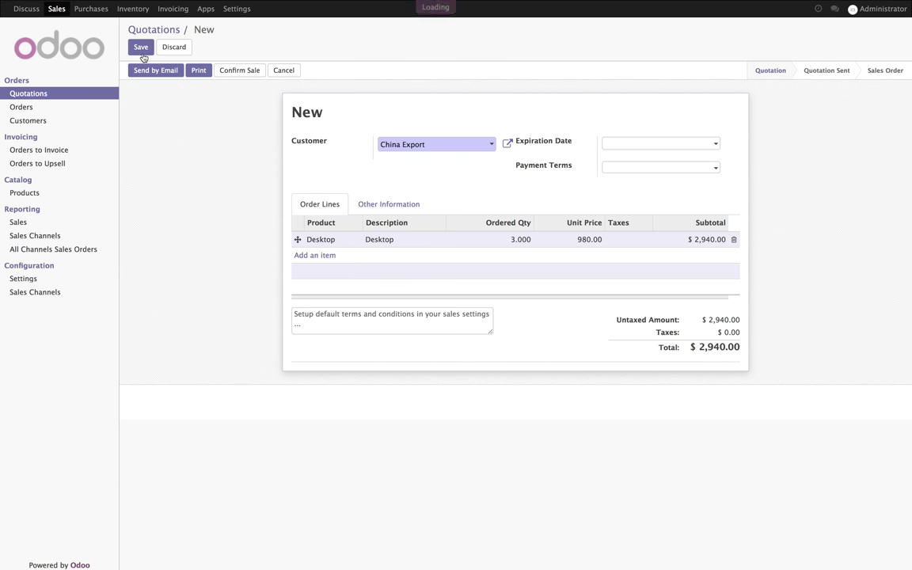
# Step: Save the China Export quotation and confirm it as a sales order
pyautogui.click(140, 48)
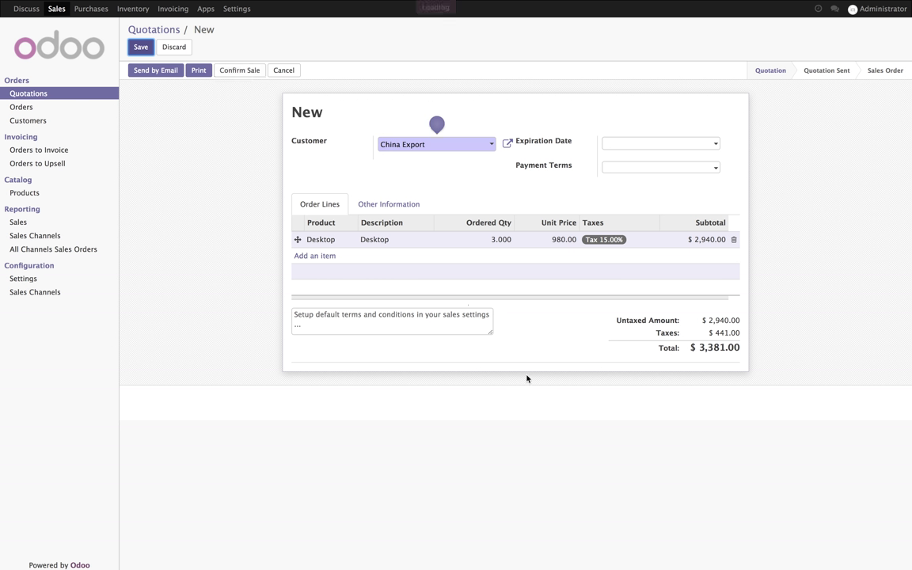
pyautogui.click(238, 72)
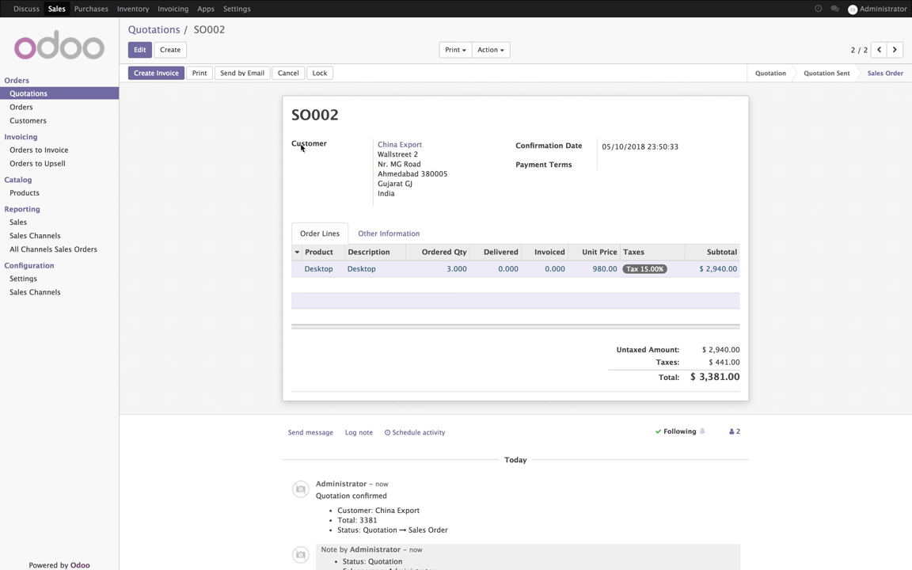
# Step: Open the Default Supplier request for quotation generated from the sale in Purchases and confirm it as a purchase order
pyautogui.click(91, 9)
pyautogui.click(321, 93)
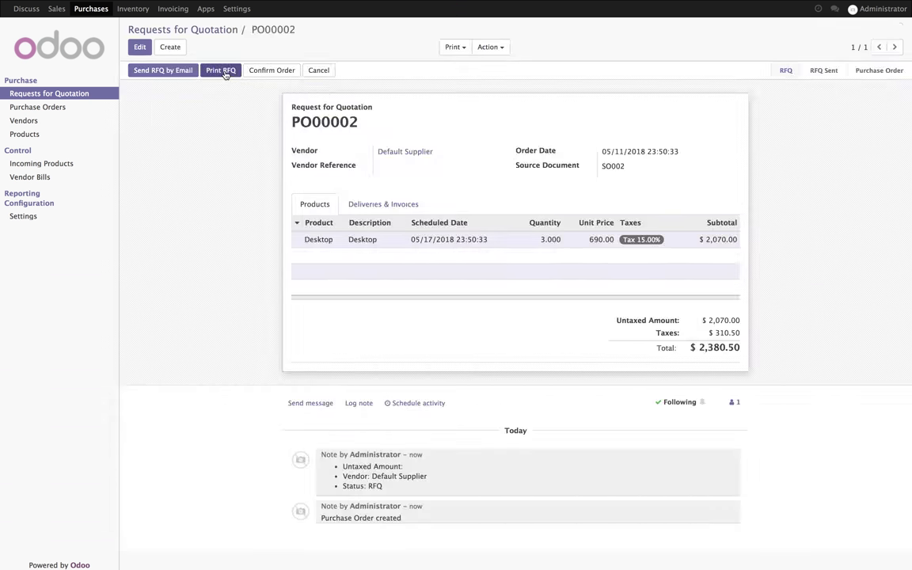
pyautogui.click(270, 71)
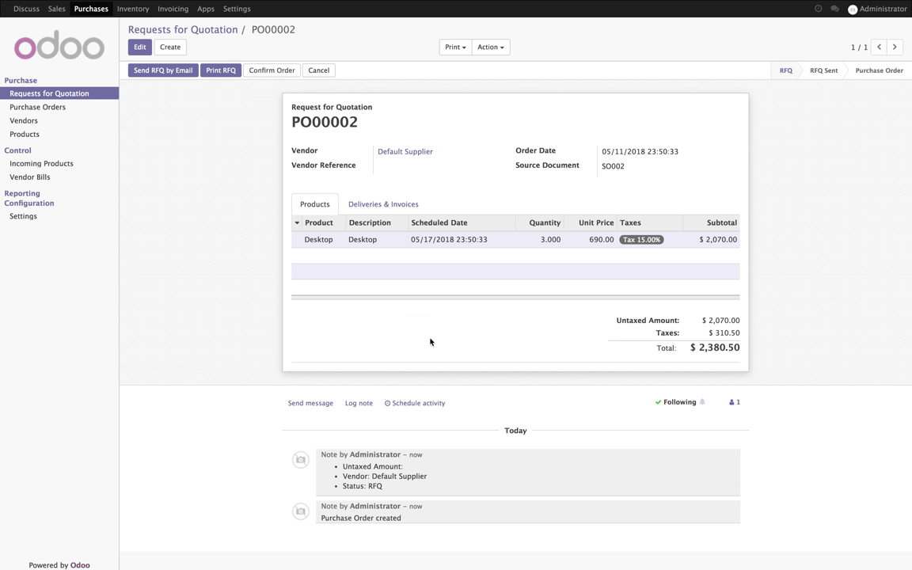
# Step: Open the purchase order's shipment and validate the drop shipment as an immediate transfer of all reserved quantities
pyautogui.click(641, 115)
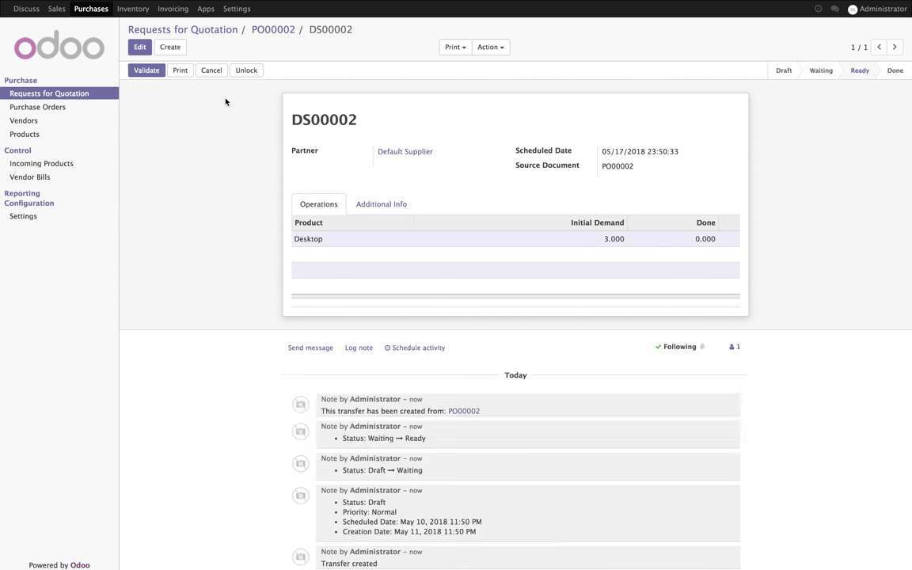
pyautogui.click(155, 73)
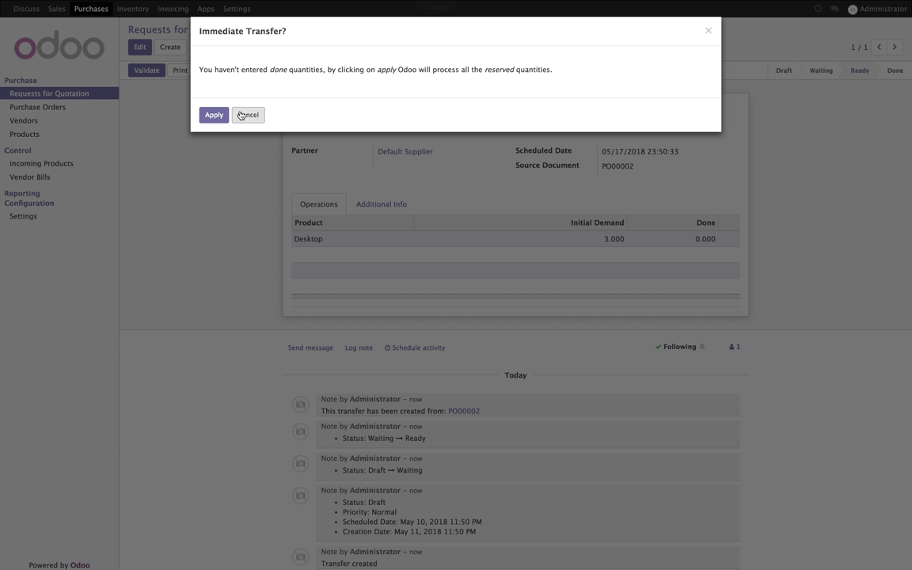
pyautogui.click(214, 116)
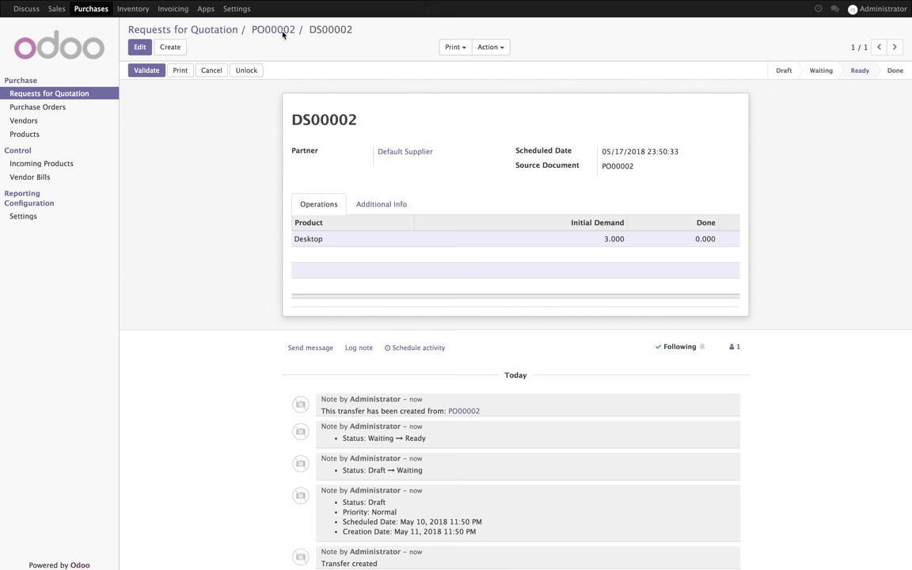
# Step: Return to the purchase order and start a new vendor bill from it
pyautogui.click(282, 32)
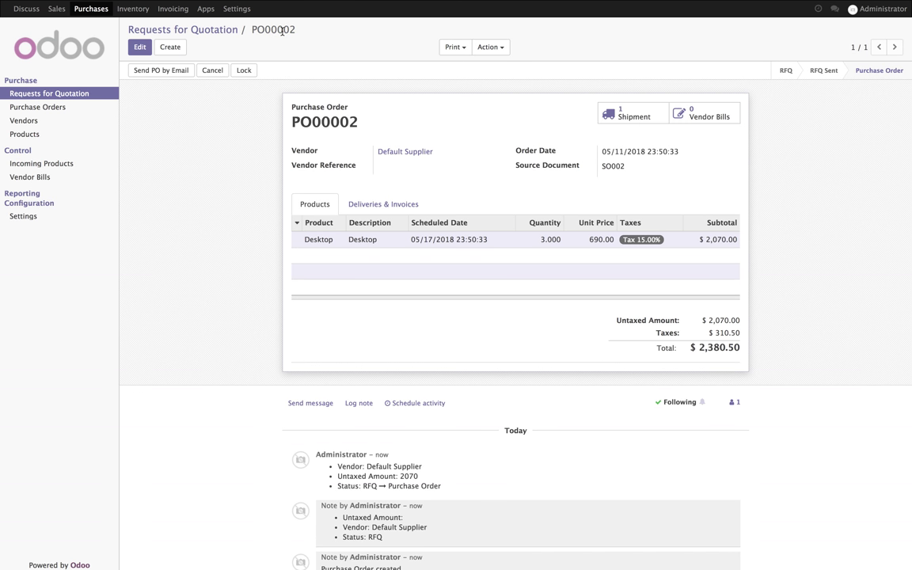
pyautogui.click(702, 116)
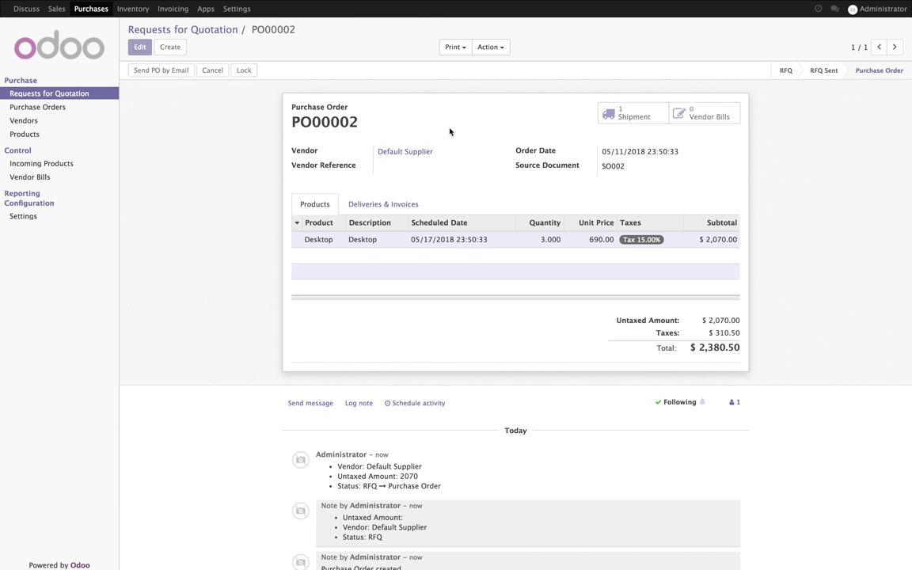
pyautogui.click(153, 45)
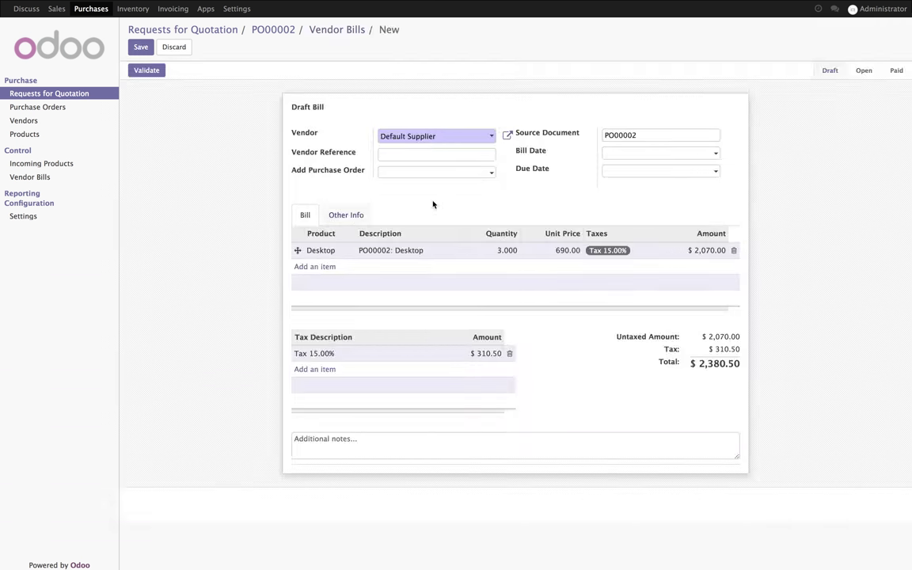
# Step: Validate the Default Supplier draft vendor bill, then go back through its purchase order to the requests for quotation
pyautogui.click(155, 70)
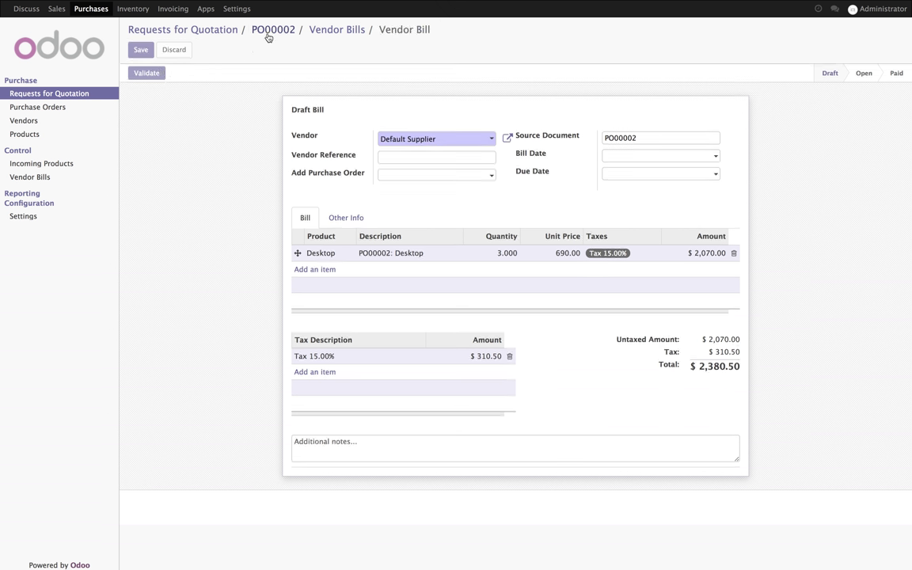
pyautogui.click(268, 34)
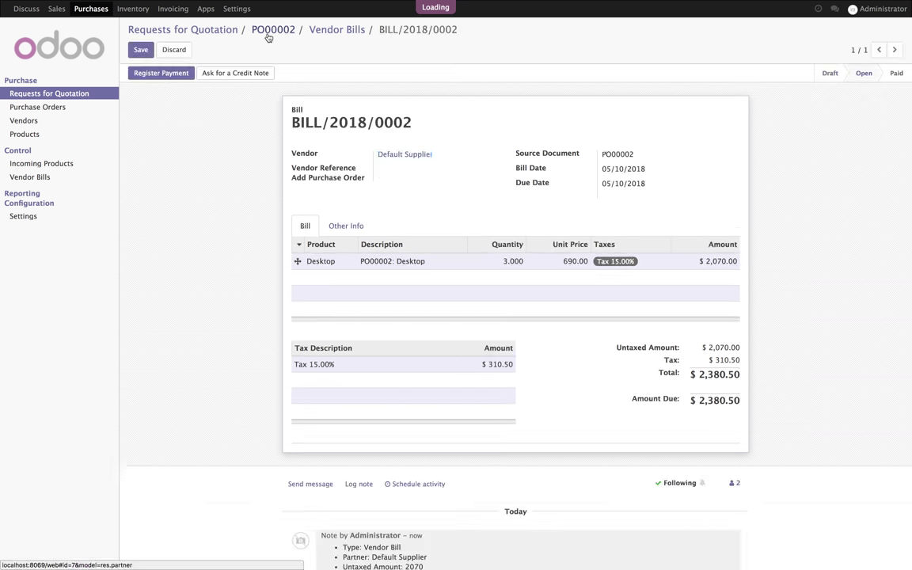
pyautogui.click(206, 31)
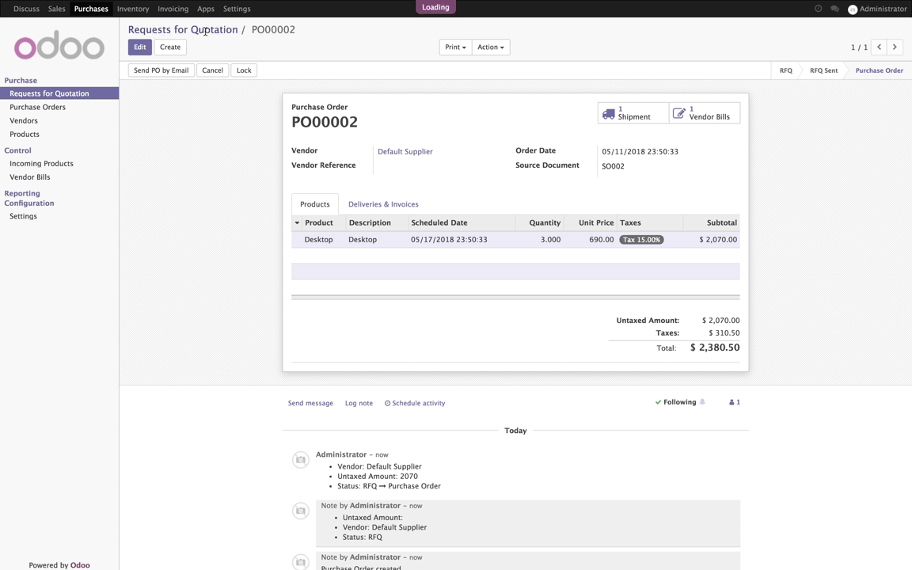
# Step: Open the China Export sales order in Sales and check the status of its linked delivery
pyautogui.click(57, 9)
pyautogui.click(210, 94)
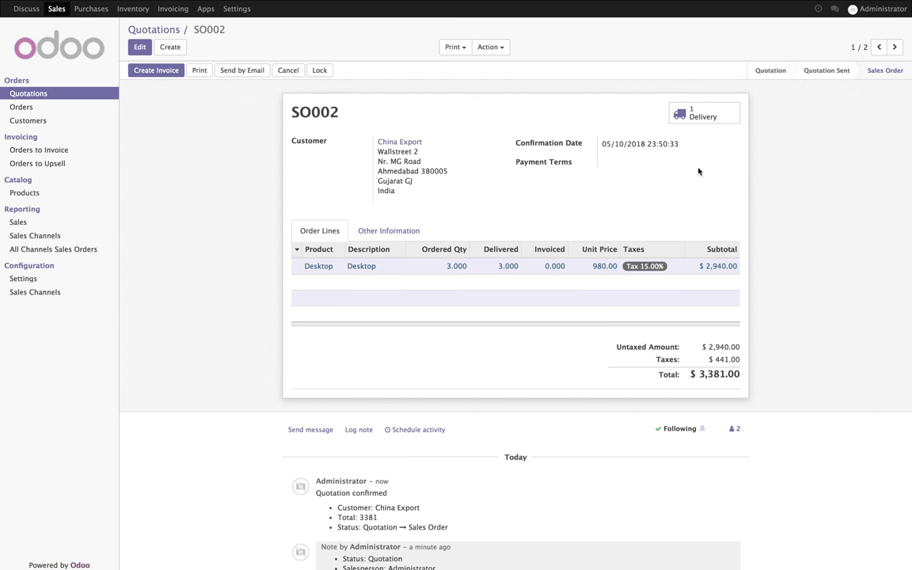
pyautogui.click(699, 122)
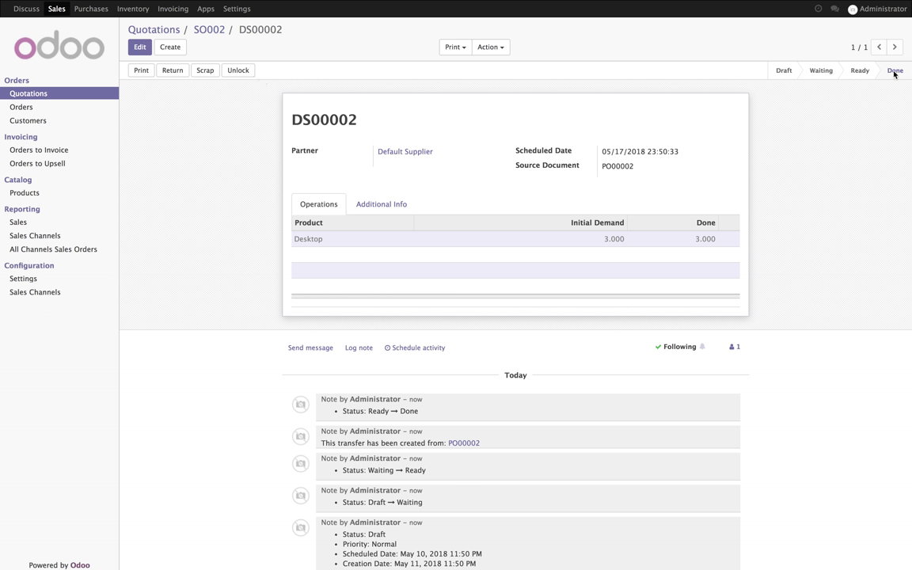
# Step: Return to the China Export sales order, create a customer invoice from it and validate the invoice
pyautogui.click(214, 30)
pyautogui.click(165, 70)
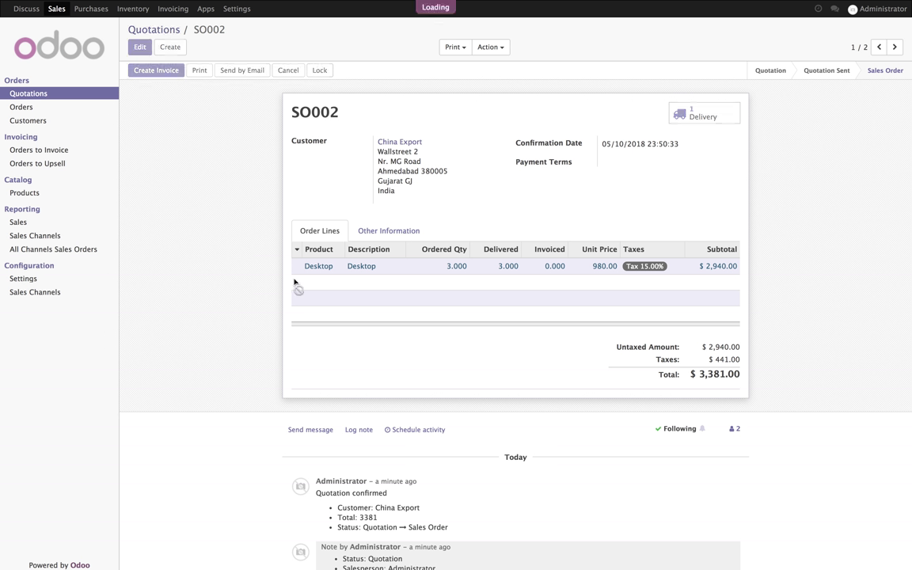
pyautogui.click(273, 185)
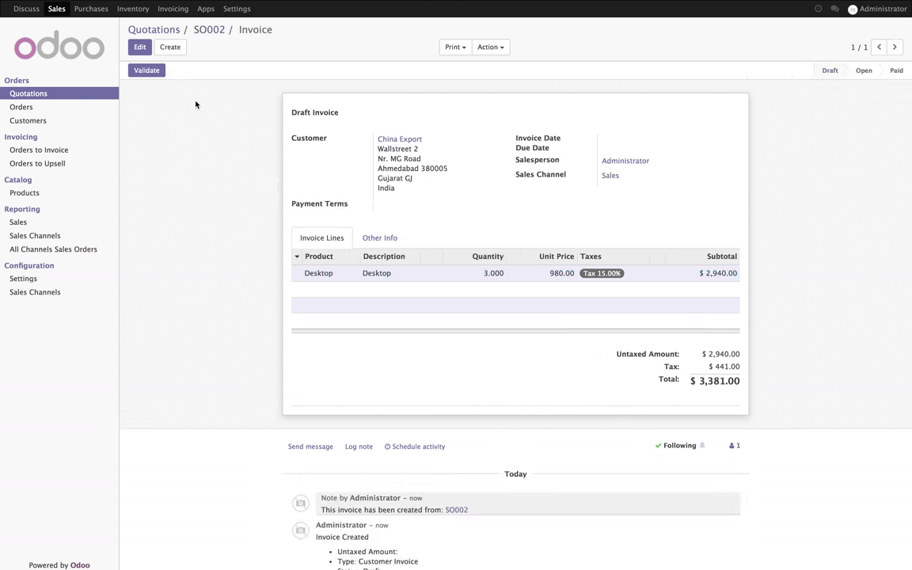
pyautogui.click(157, 70)
pyautogui.moveTo(370, 138); pyautogui.dragTo(419, 193)
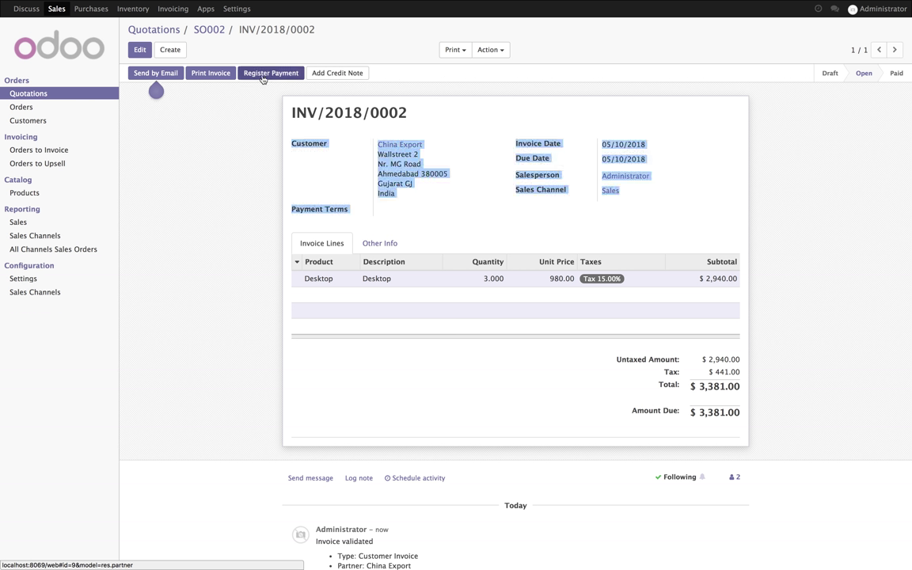
# Step: Start printing the invoice, upload logo.png from the Desktop folder as the company logo and save the document layout
pyautogui.click(227, 74)
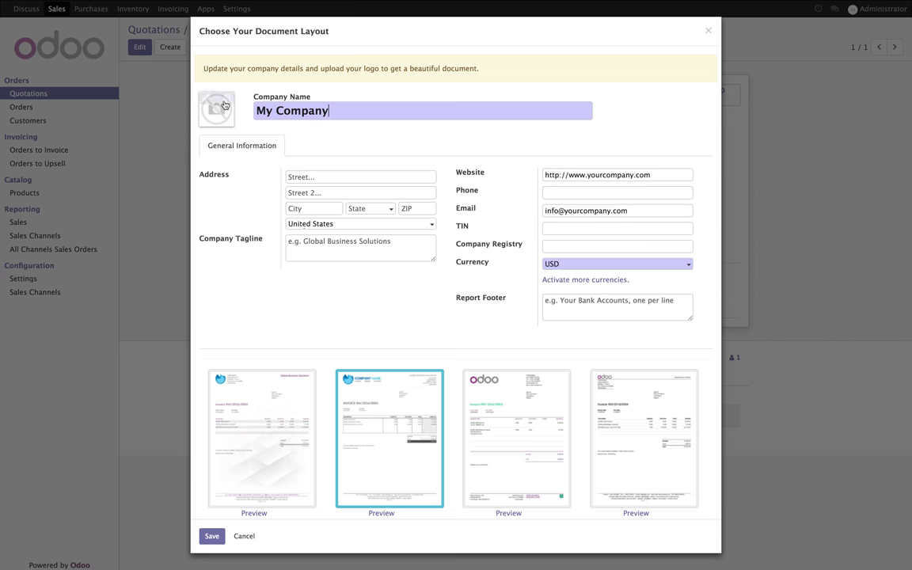
pyautogui.click(208, 100)
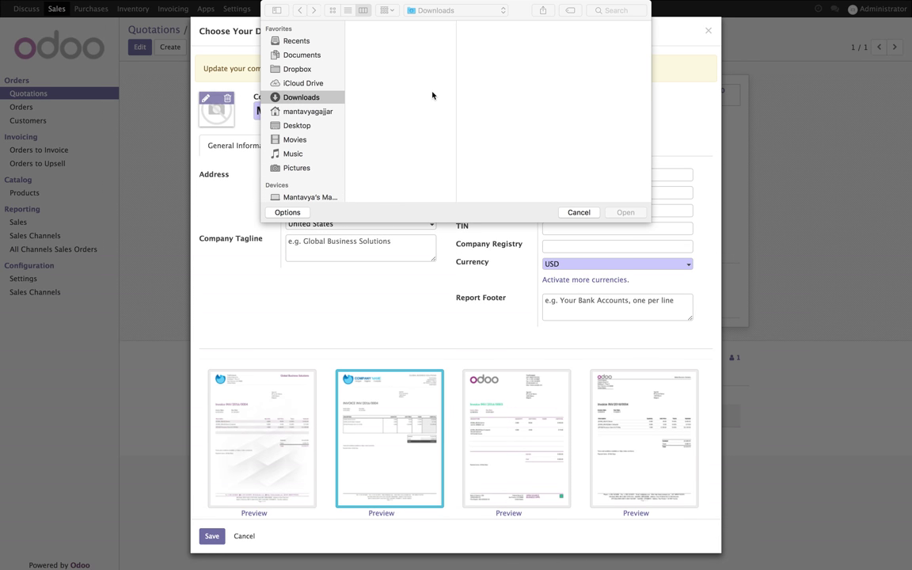
pyautogui.click(298, 125)
pyautogui.click(371, 57)
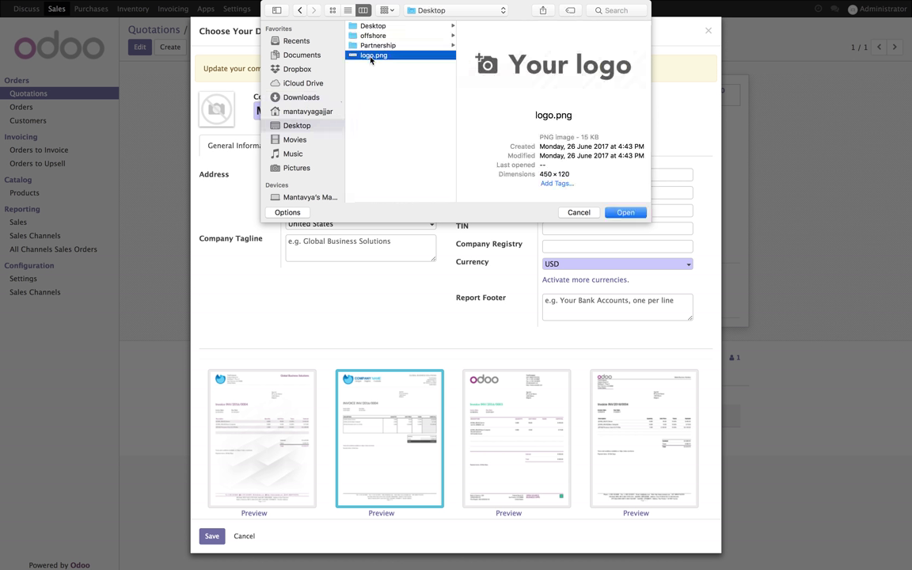
pyautogui.click(639, 214)
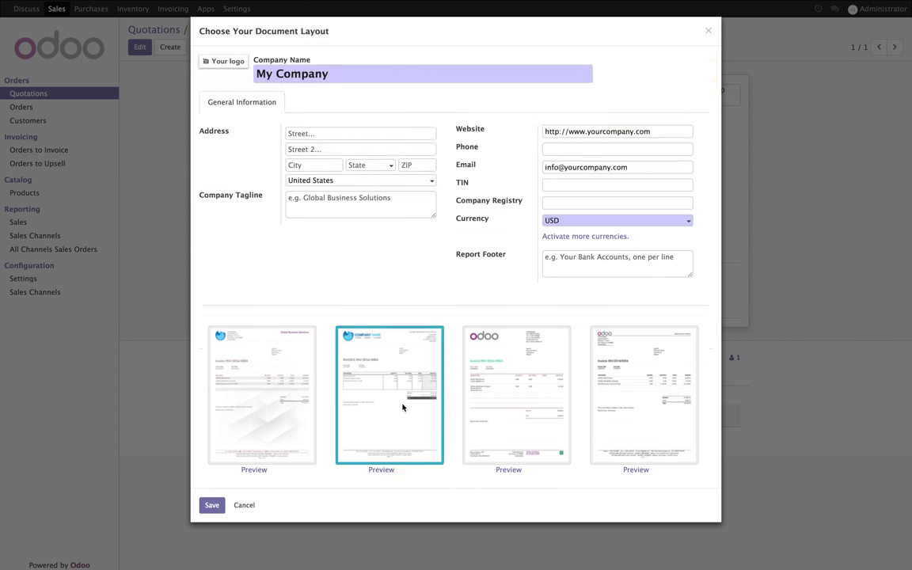
pyautogui.click(211, 505)
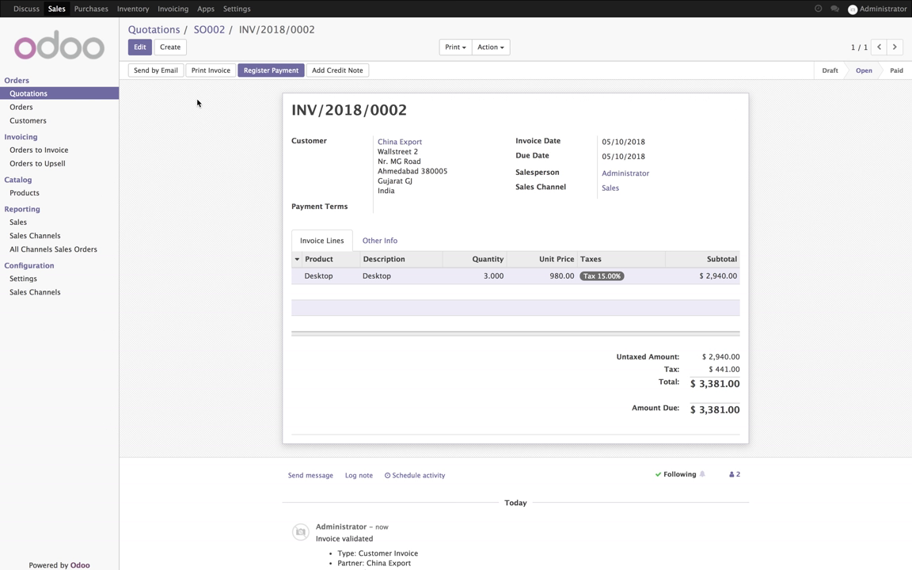
# Step: Print the customer invoice, check the customer address on the downloaded PDF and return to the invoice record
pyautogui.click(222, 71)
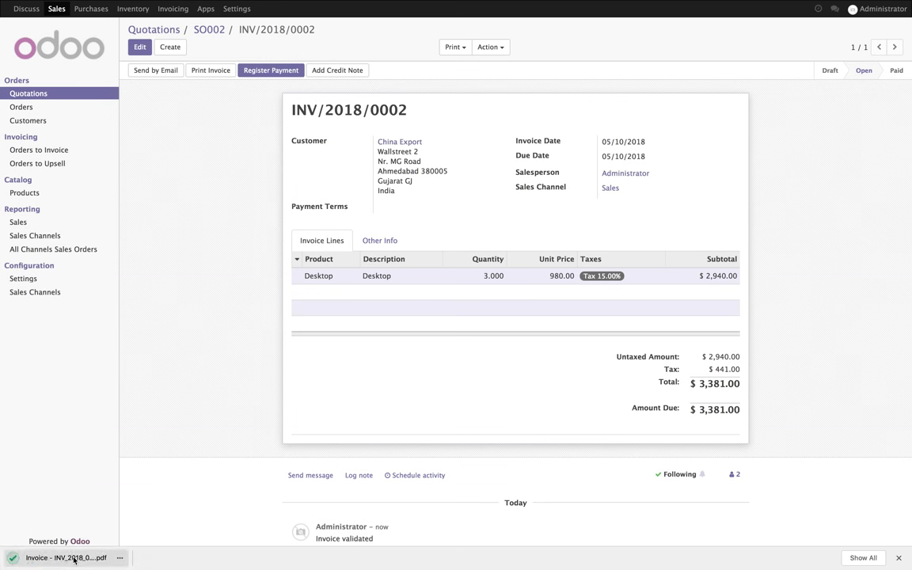
pyautogui.click(74, 558)
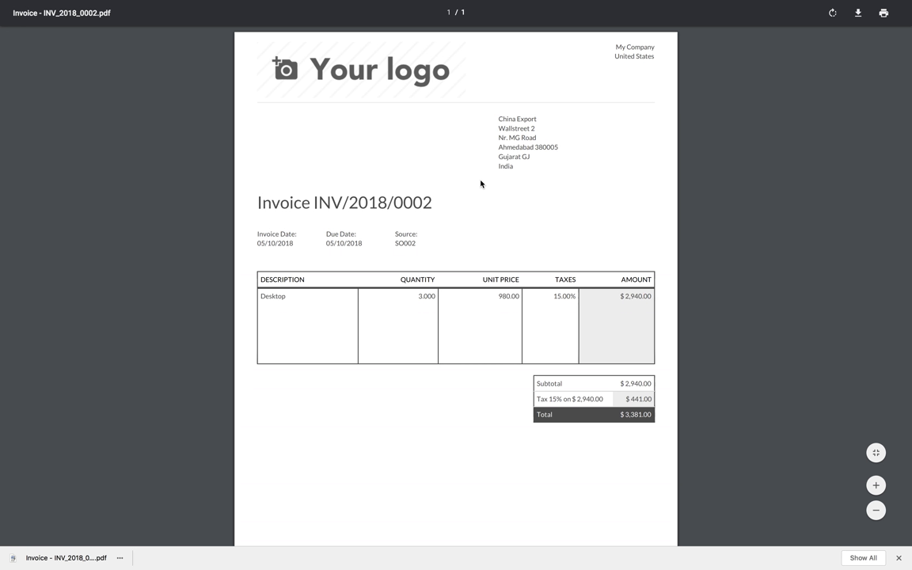
pyautogui.click(876, 486)
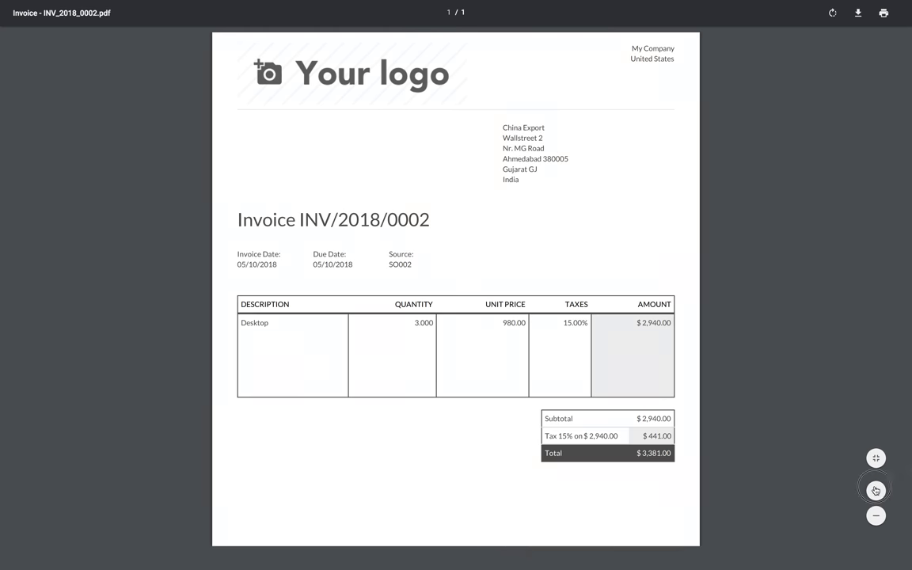
pyautogui.moveTo(506, 126); pyautogui.dragTo(554, 197)
pyautogui.click(556, 202)
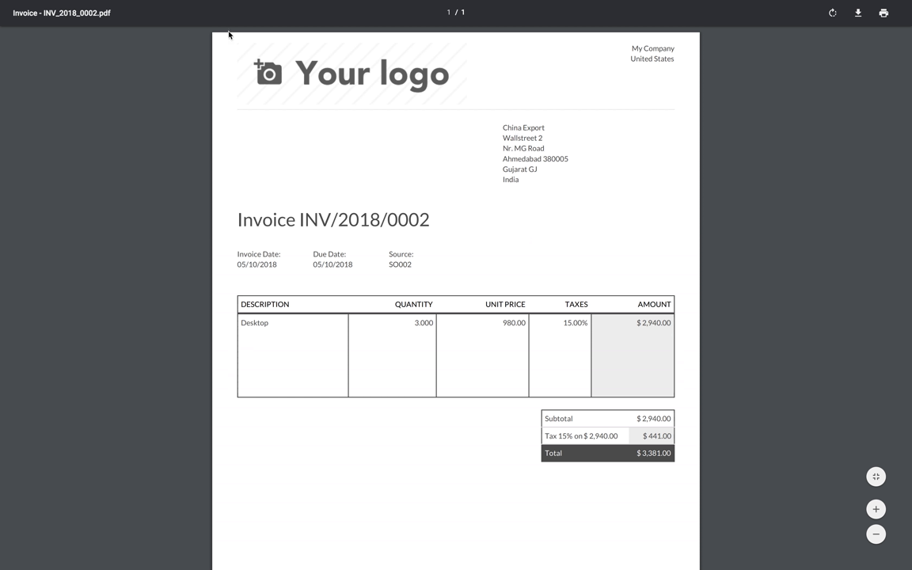
pyautogui.moveTo(158, 1)
pyautogui.click(145, 22)
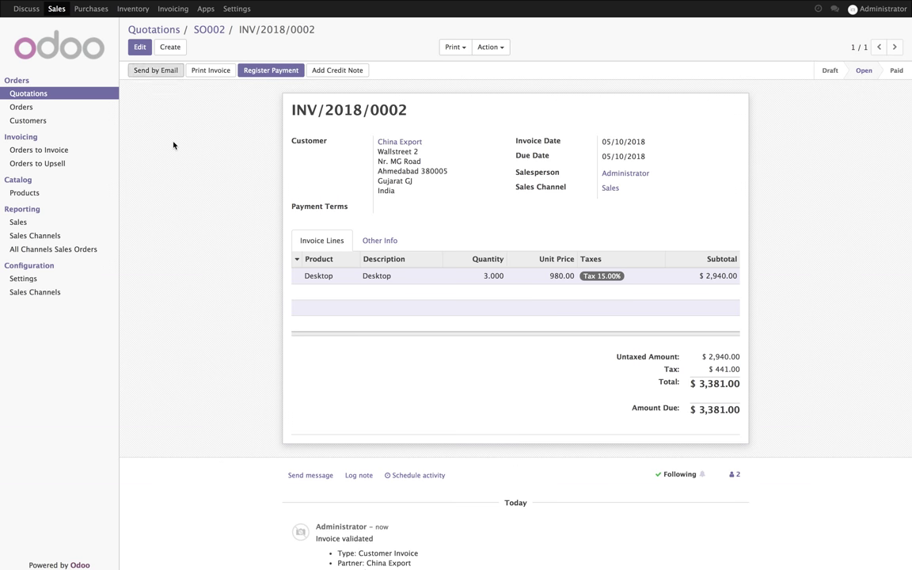
# Step: Find the purchase order for the three Desktops among the purchase orders and open its shipment
pyautogui.click(80, 10)
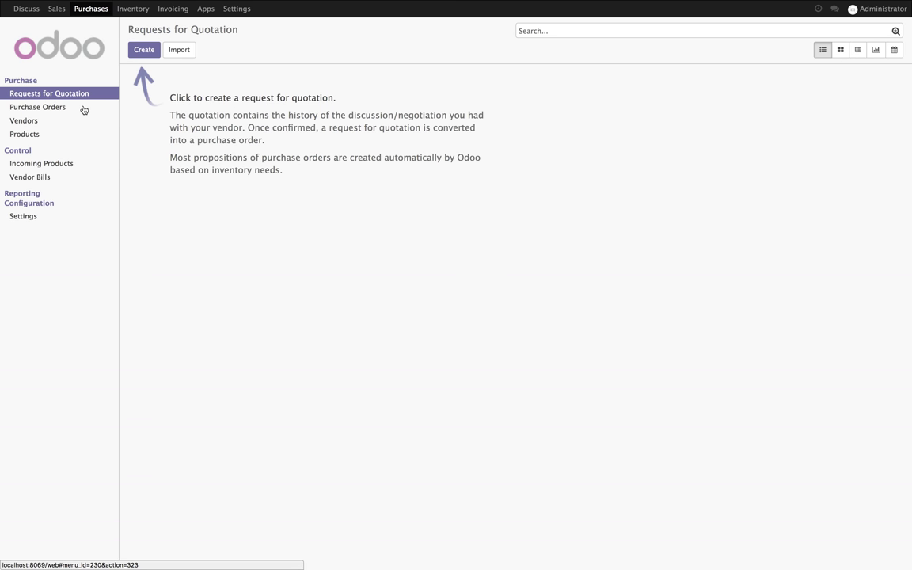
pyautogui.click(75, 106)
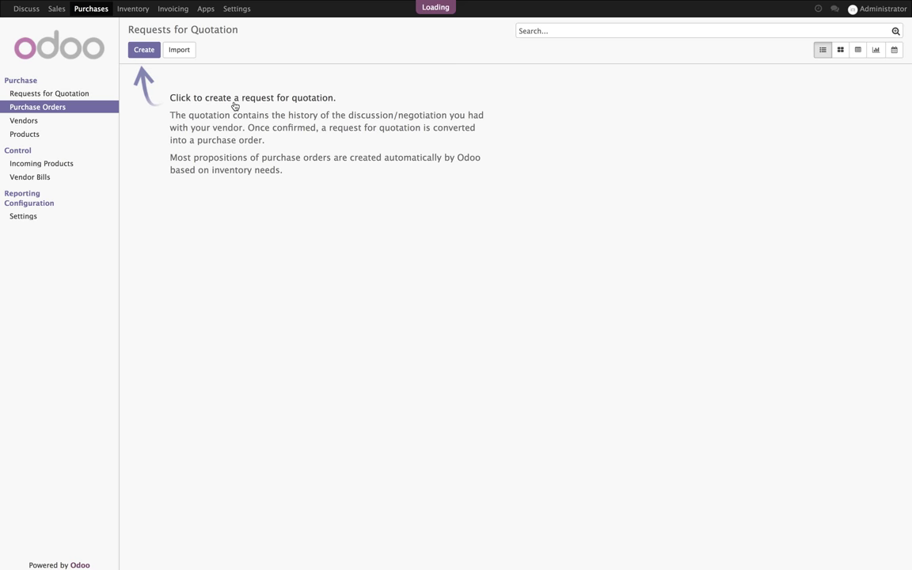
pyautogui.click(212, 89)
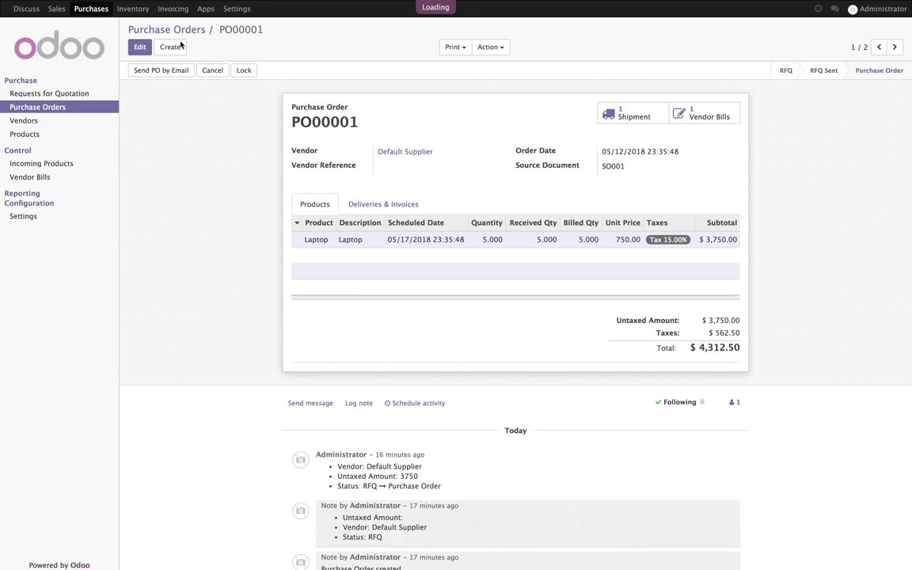
pyautogui.click(154, 29)
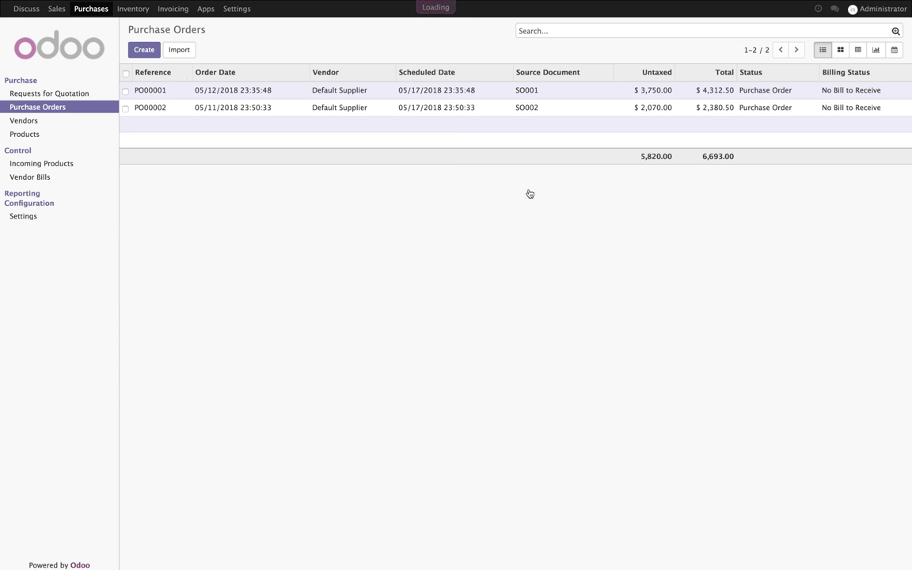
pyautogui.click(635, 120)
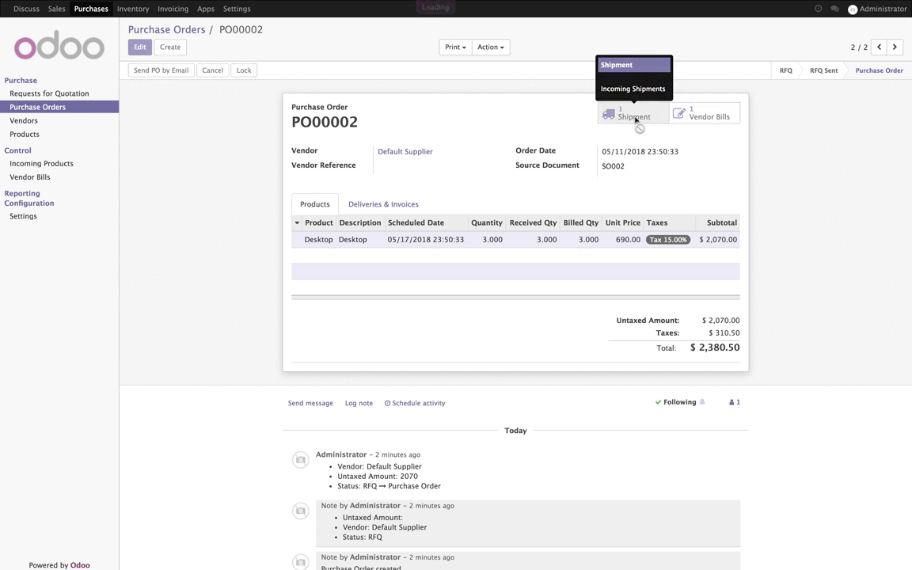
# Step: Print the drop shipment's delivery slip and check the customer address on the downloaded PDF
pyautogui.click(455, 47)
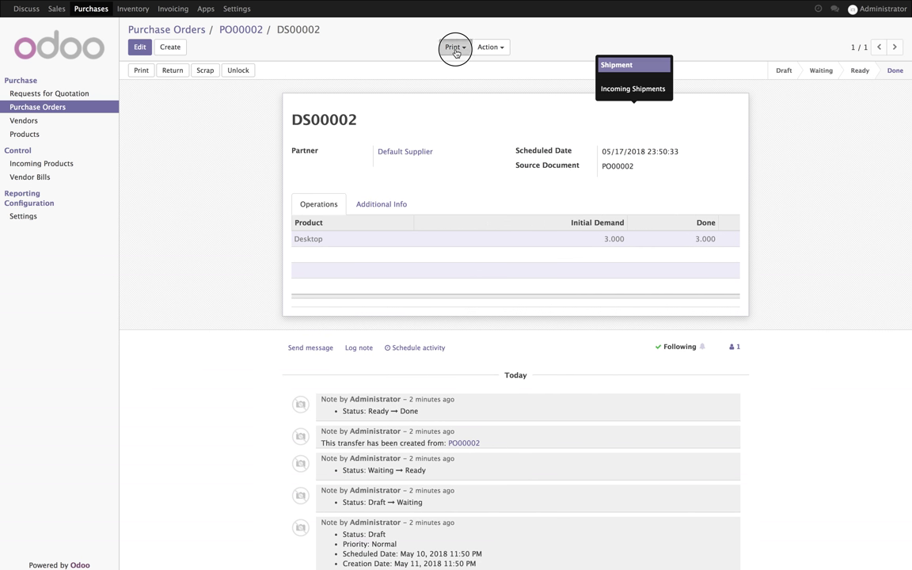
pyautogui.click(466, 80)
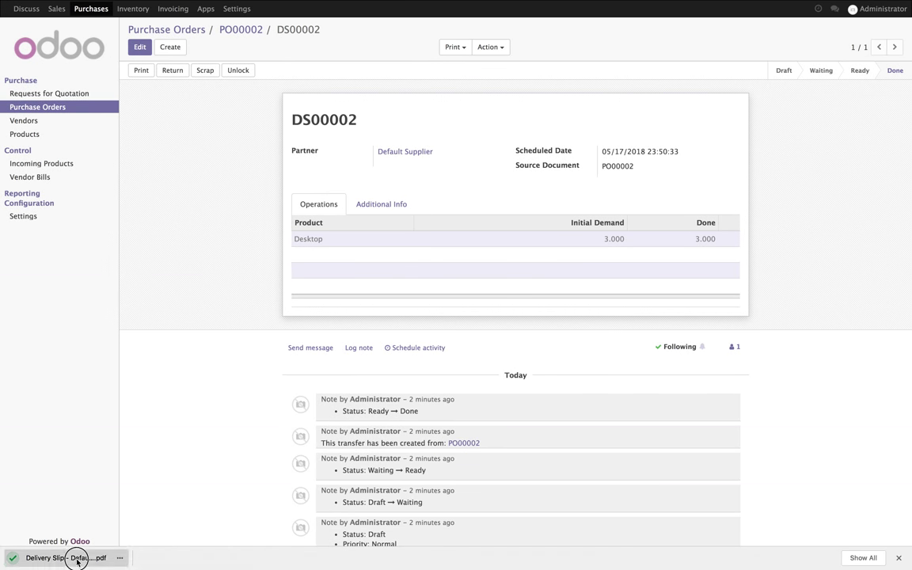
pyautogui.click(77, 559)
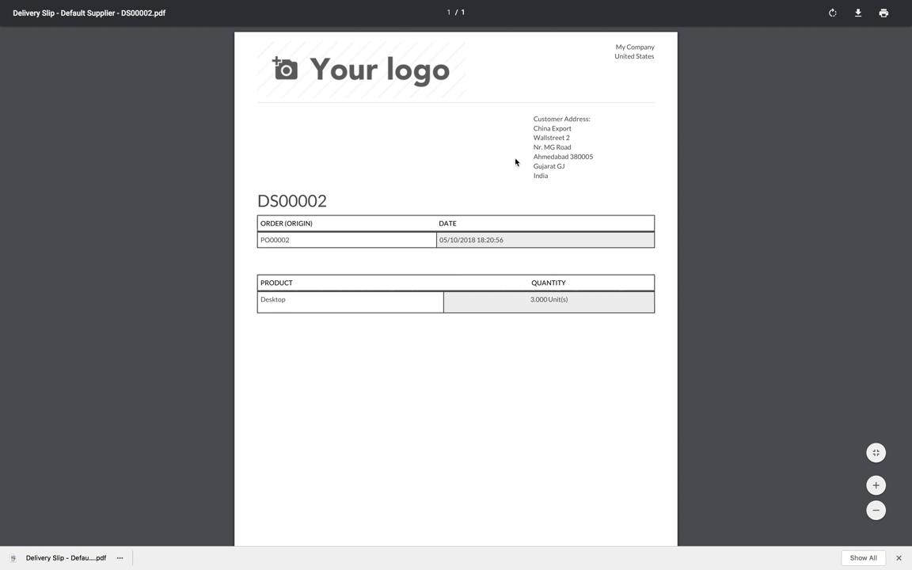
pyautogui.moveTo(533, 120); pyautogui.dragTo(562, 183)
pyautogui.click(568, 129)
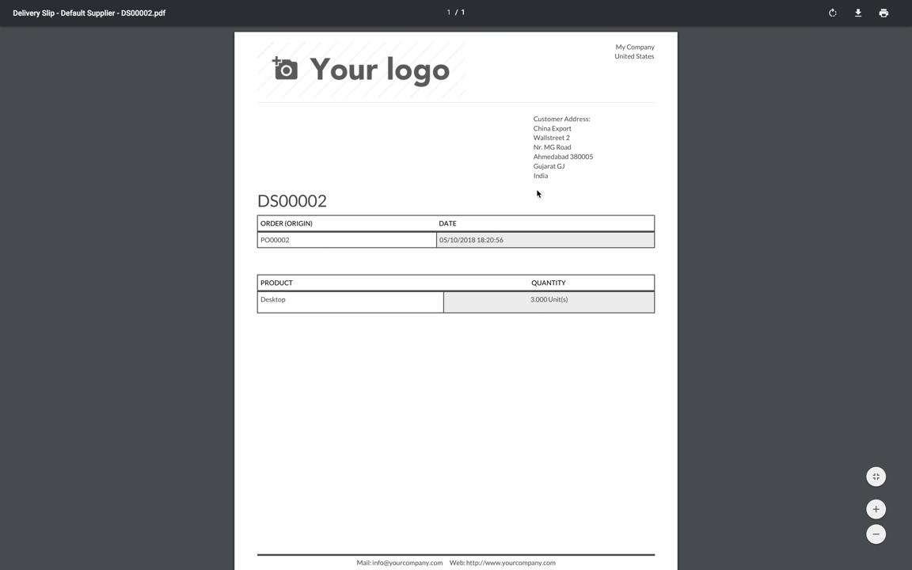